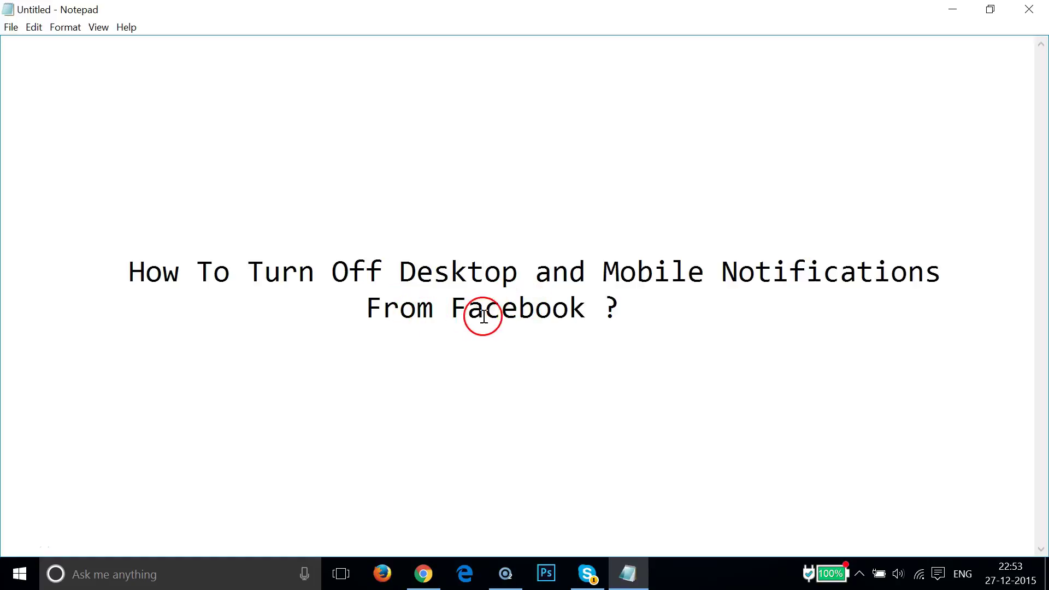
# Step: Switch from the Notepad title notes to the Facebook news feed in Chrome
pyautogui.click(423, 574)
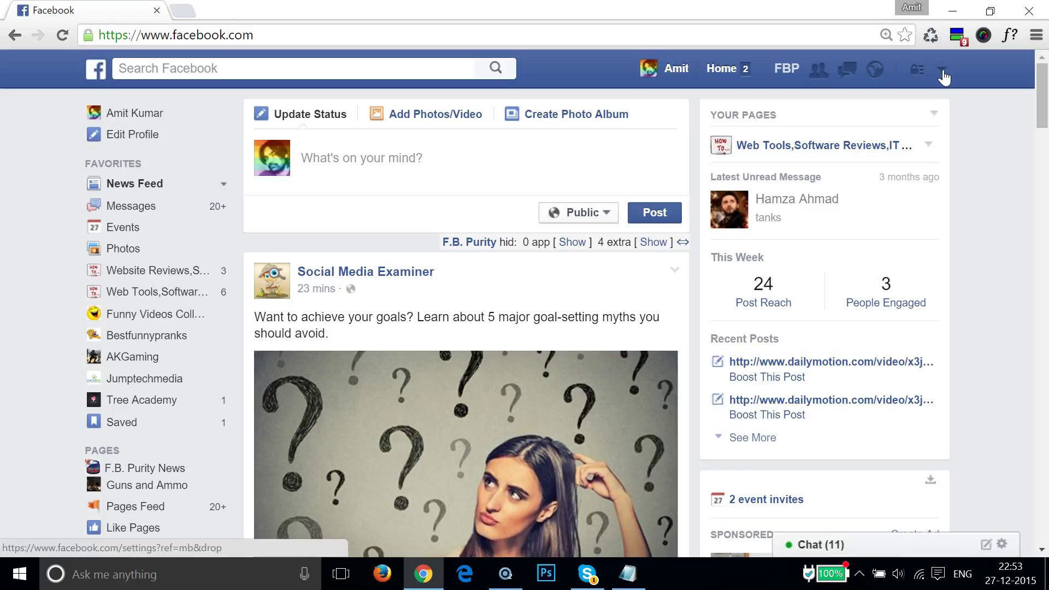
# Step: Go to account Settings from the header menu and open the Notifications page
pyautogui.click(943, 72)
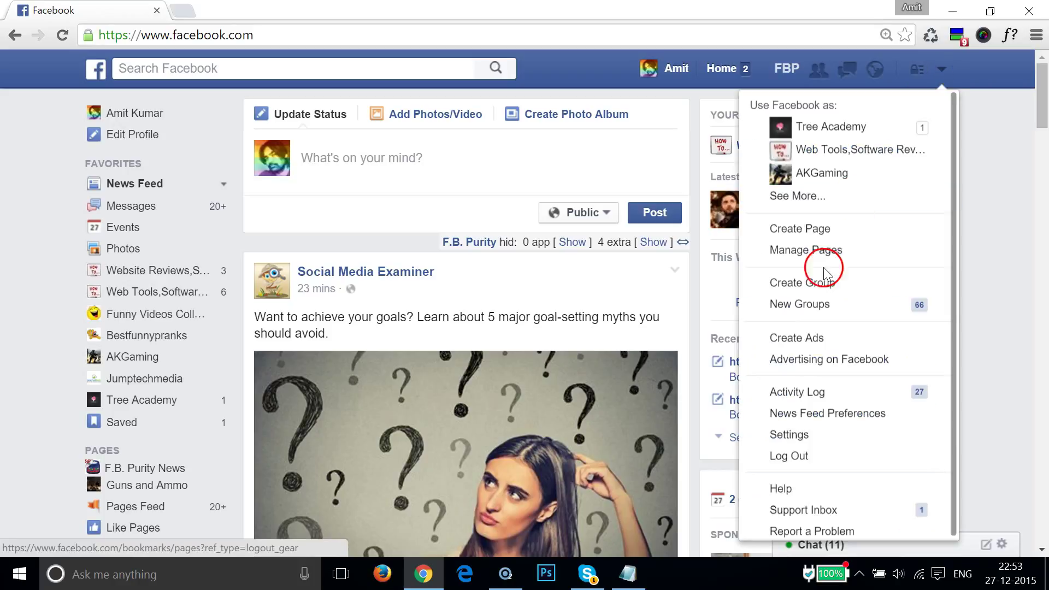
pyautogui.click(807, 434)
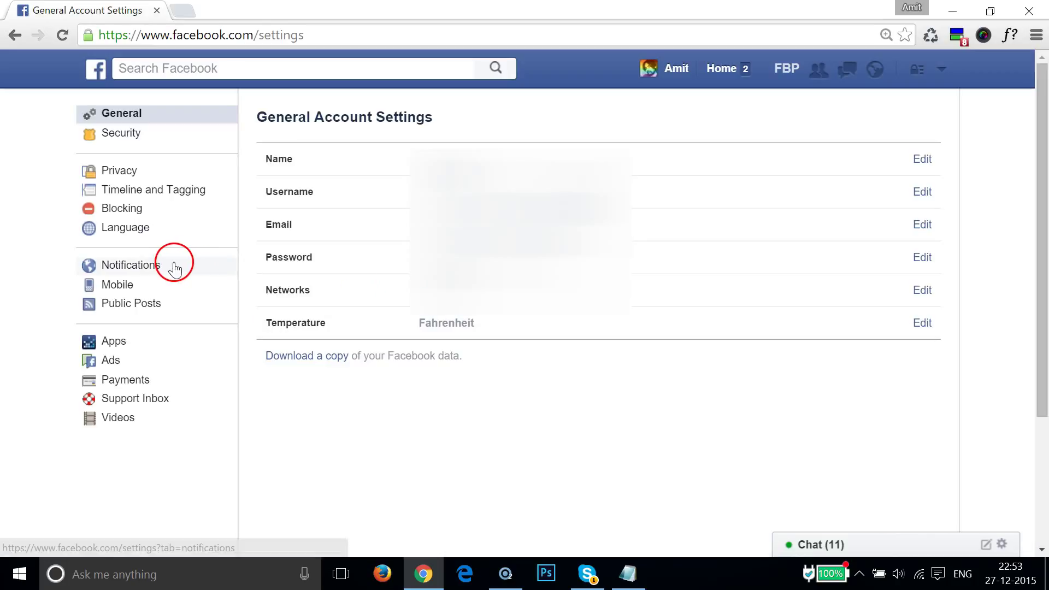
pyautogui.click(168, 264)
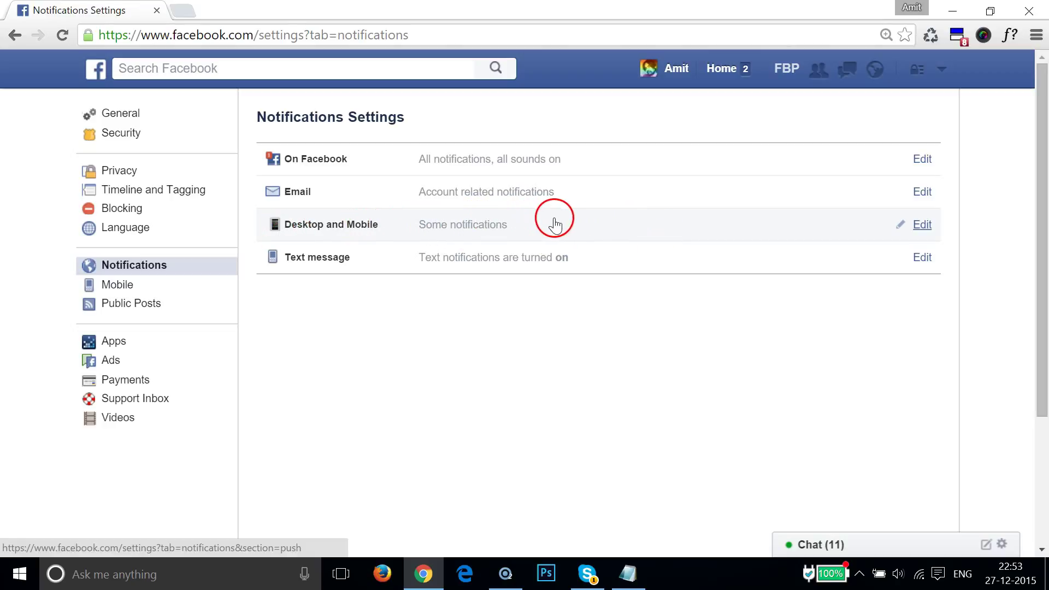
# Step: Expand Desktop and Mobile and turn off Chrome desktop notifications
pyautogui.click(608, 225)
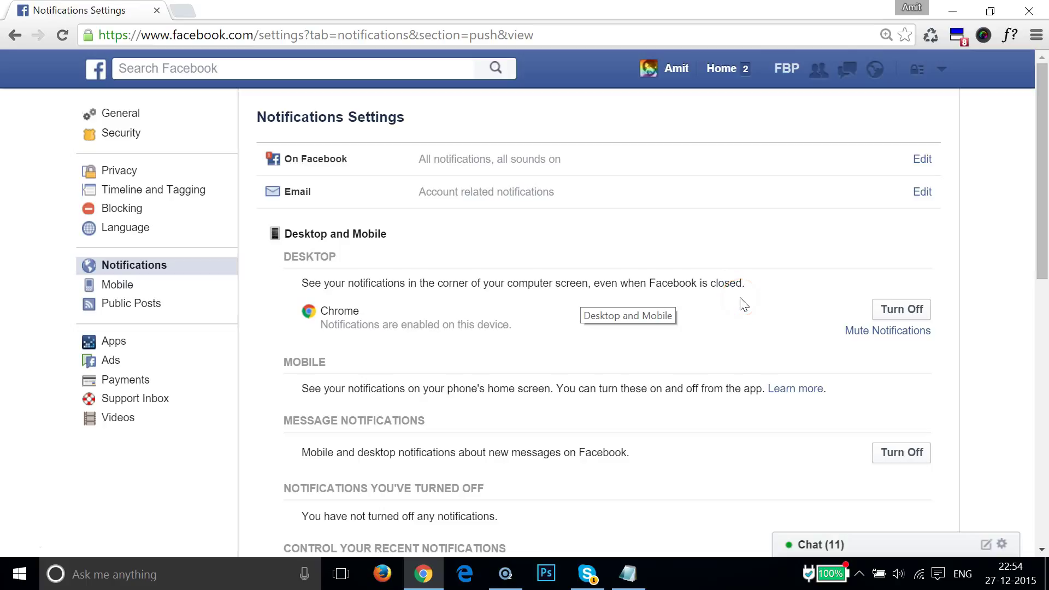
pyautogui.click(902, 310)
pyautogui.click(664, 314)
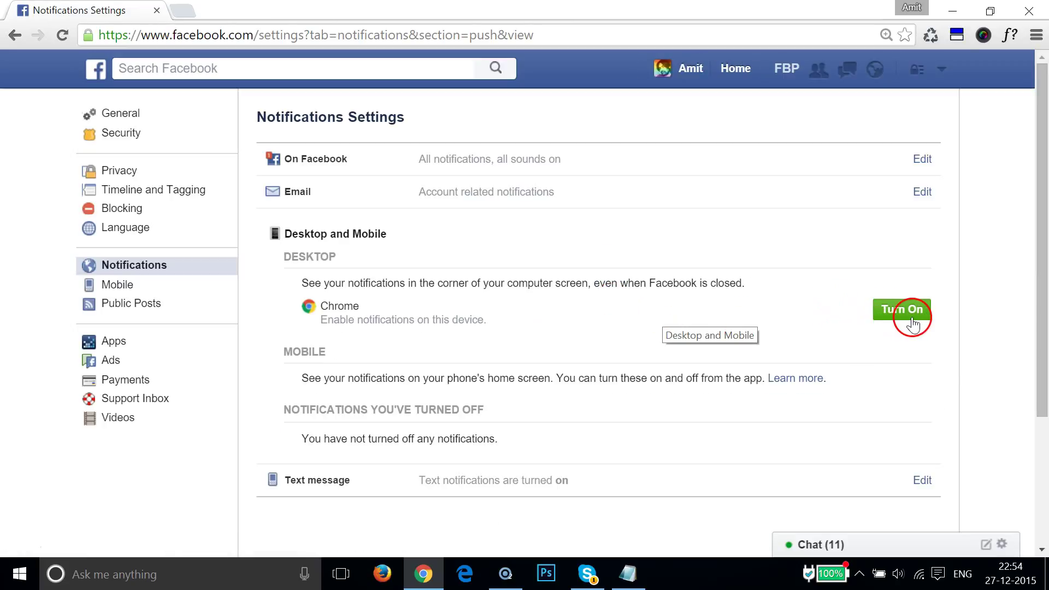
pyautogui.scroll(-1, 414, 305)
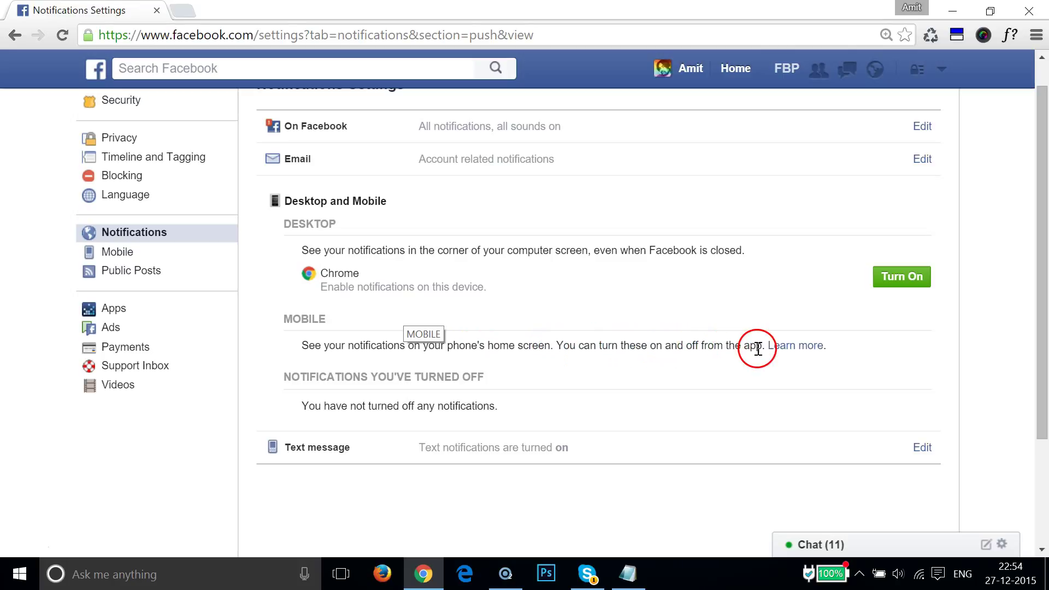
# Step: Open the Learn more link under MOBILE in a new tab
pyautogui.rightClick(790, 347)
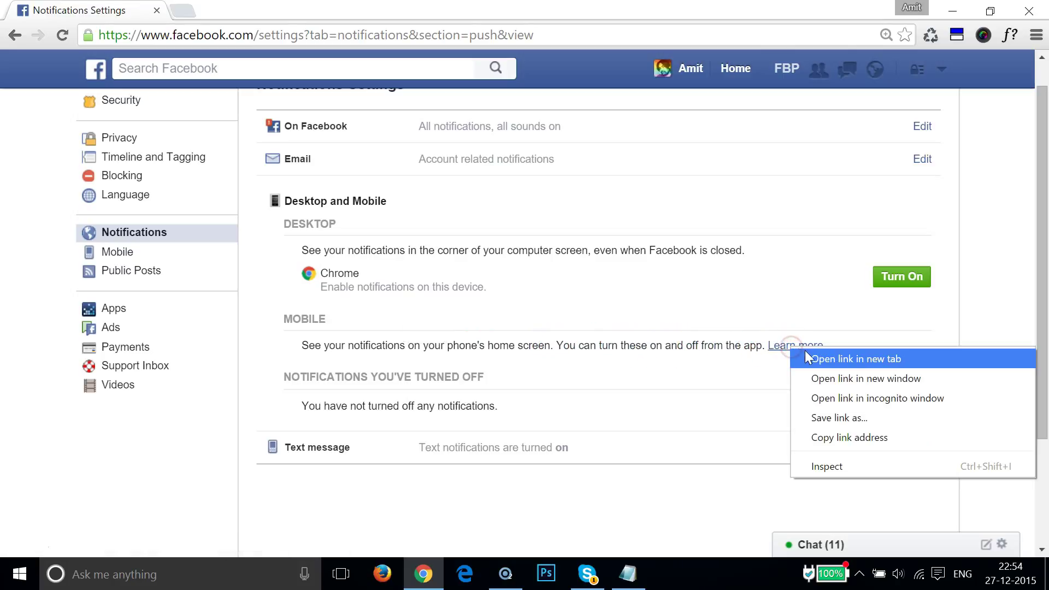
pyautogui.click(815, 359)
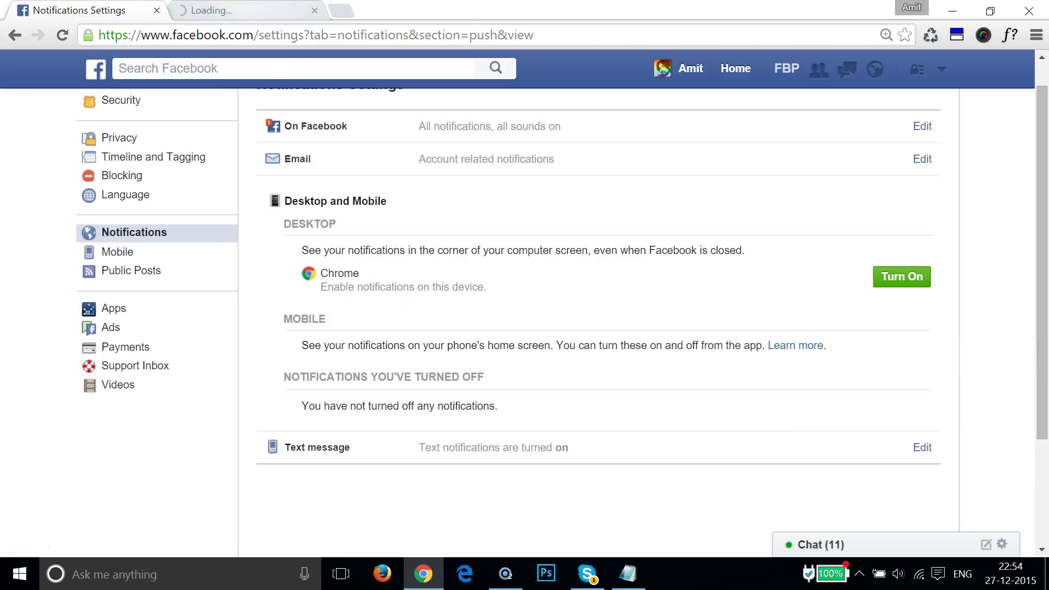
# Step: View the article's Android, iPhone, iPad and feature phone steps, then return to Notifications Settings
pyautogui.click(230, 10)
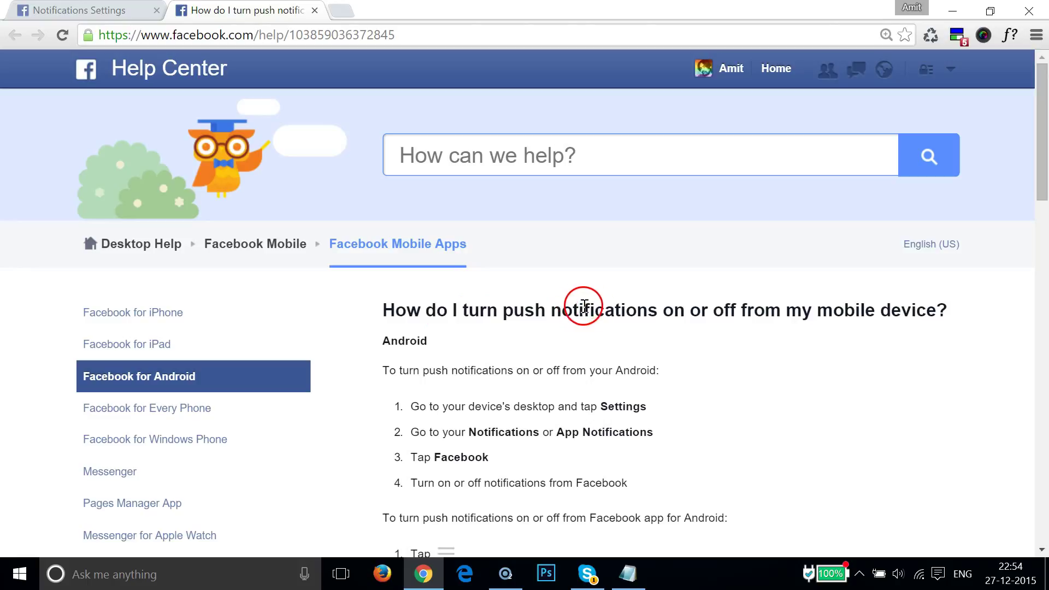
pyautogui.scroll(-1, 607, 309)
pyautogui.scroll(-1, 607, 309)
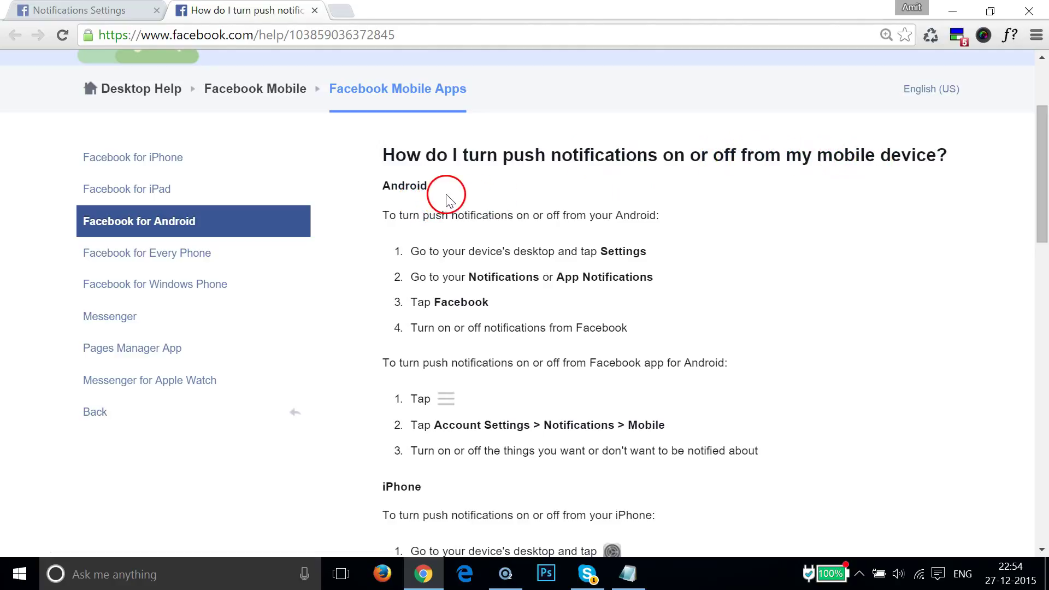
pyautogui.scroll(-2, 494, 304)
pyautogui.scroll(-2, 497, 310)
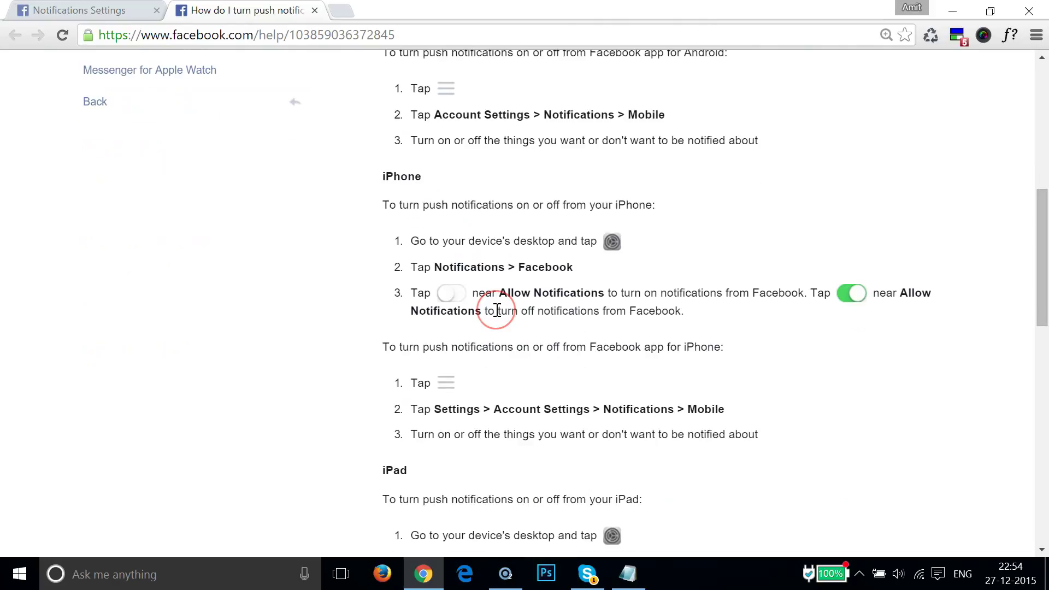
pyautogui.scroll(-3, 495, 311)
pyautogui.scroll(-3, 497, 308)
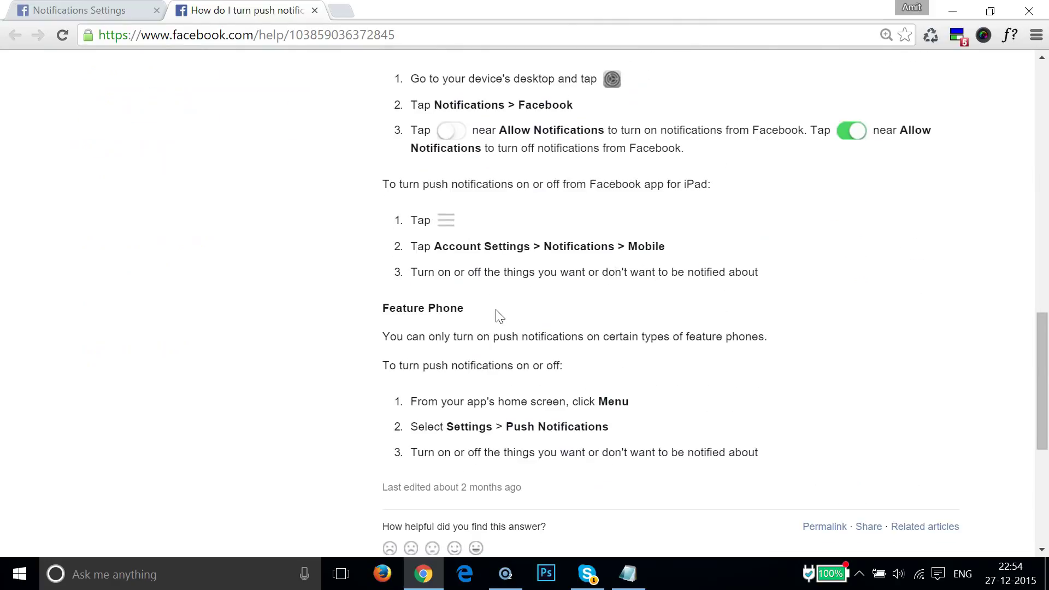
pyautogui.scroll(-2, 498, 311)
pyautogui.scroll(3, 496, 310)
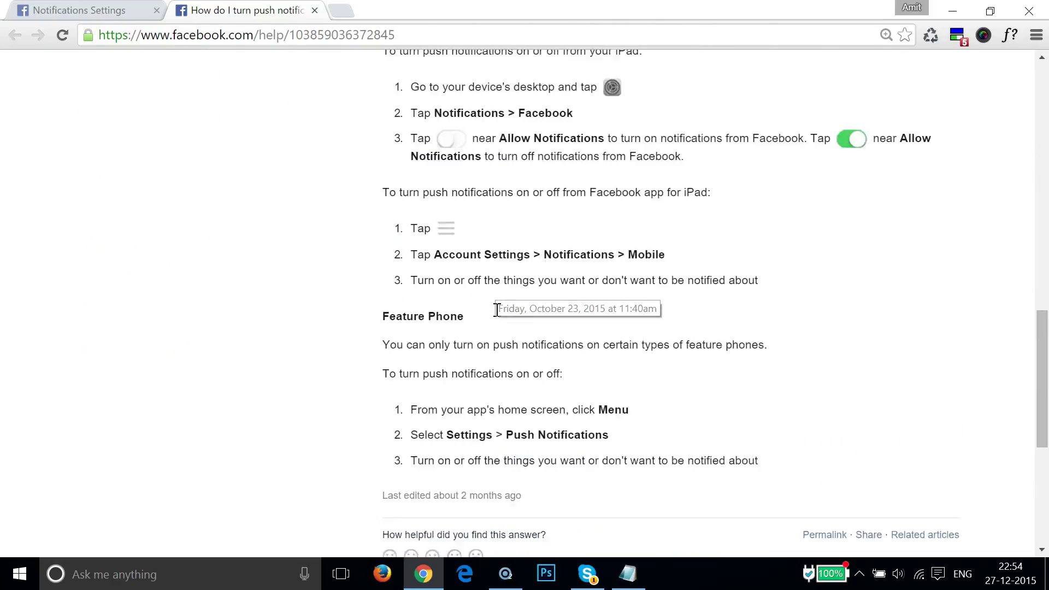
pyautogui.scroll(4, 497, 311)
pyautogui.scroll(1, 497, 315)
pyautogui.scroll(1, 498, 317)
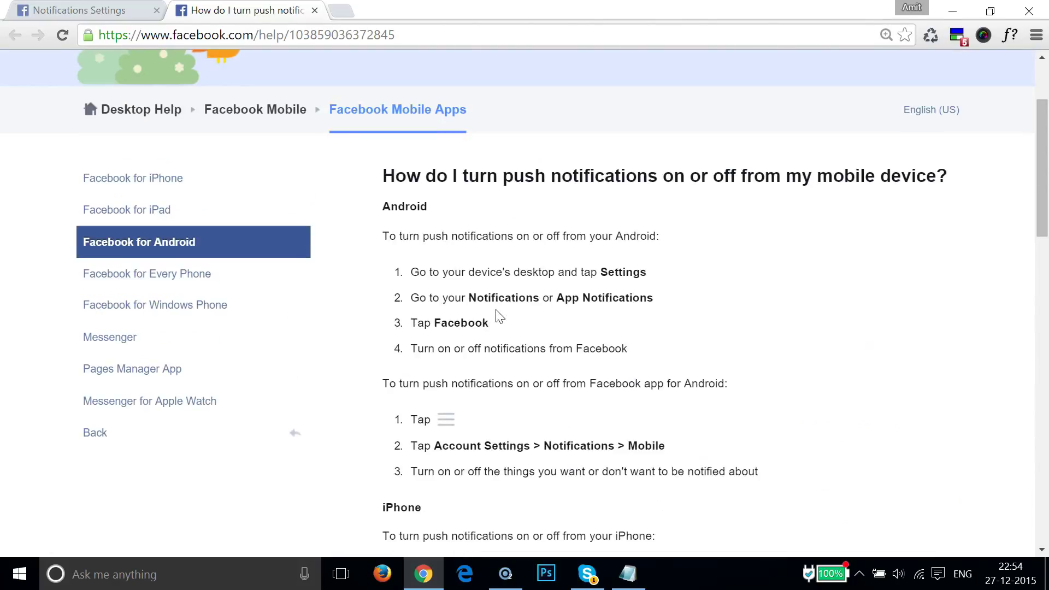
pyautogui.hotkey('ctrl', 'shift', 'Tab')
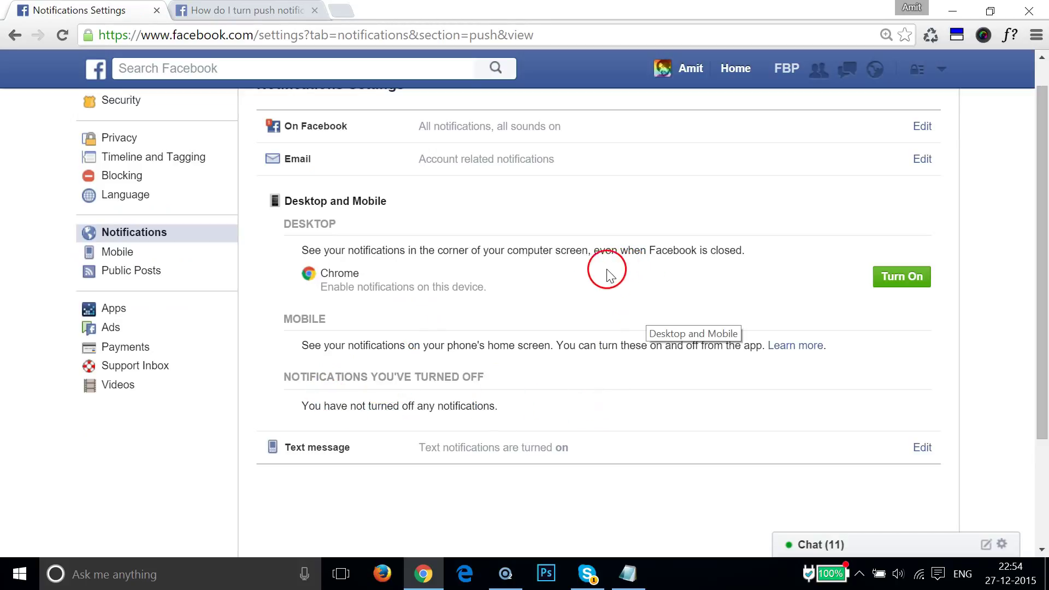
# Step: Bring Notepad with the notifications tutorial title card back to the front
pyautogui.click(629, 575)
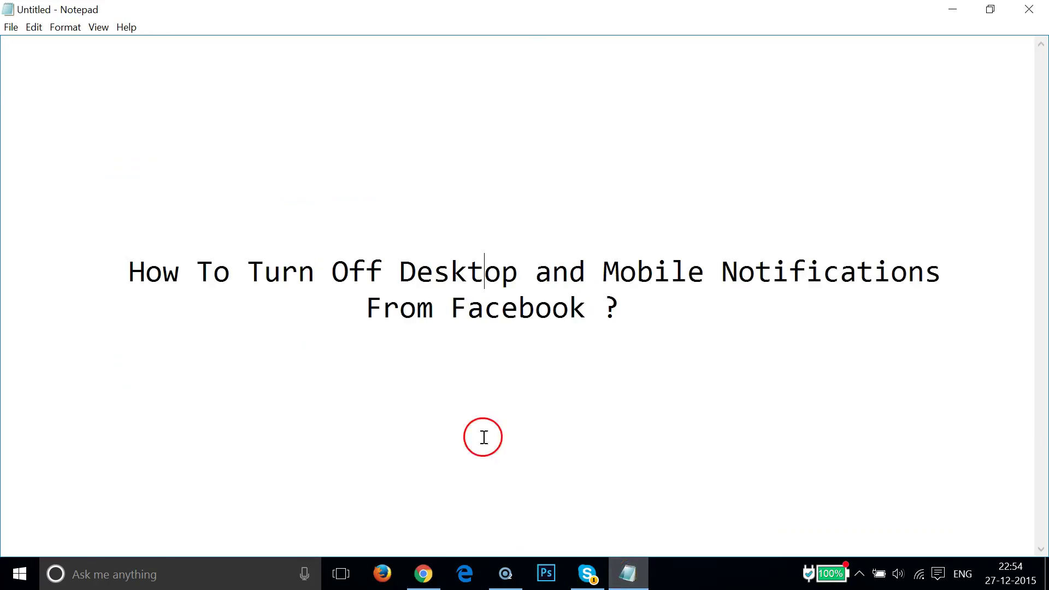